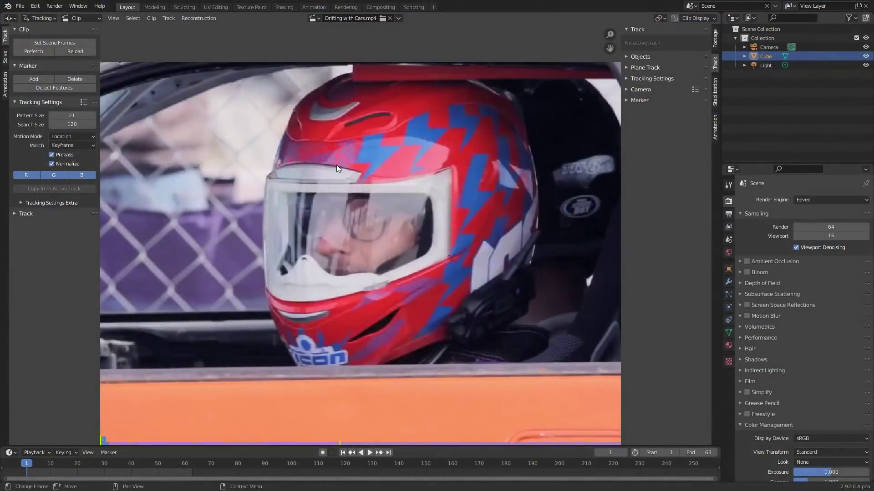
Zoom the clip view in close on the red-and-blue helmet
scroll(362, 117, "up", 2)
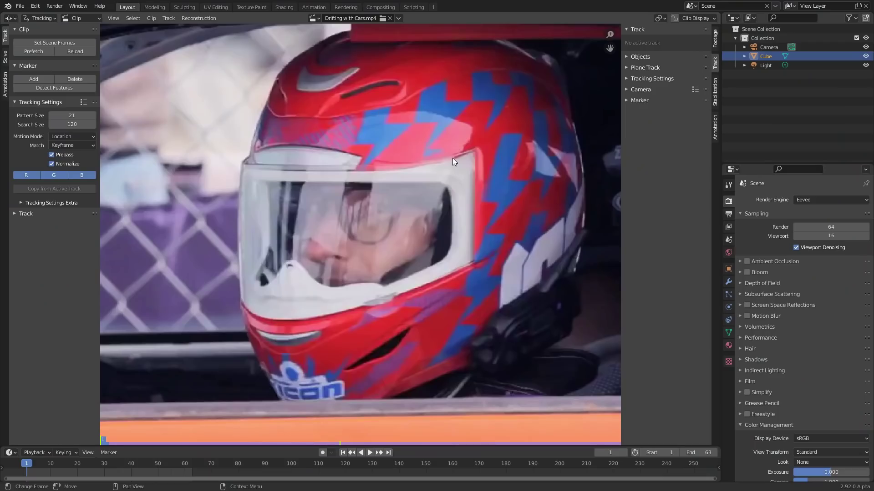
scroll(452, 158, "up", 2)
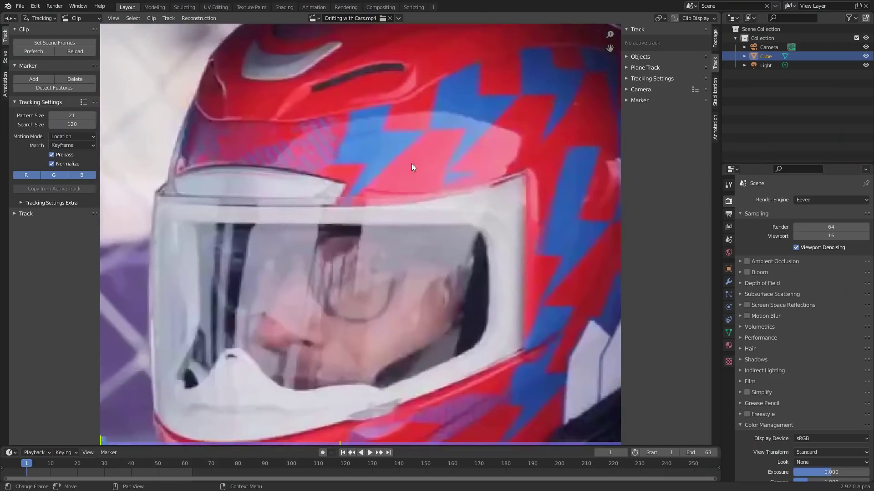
left_click(428, 132, "ctrl")
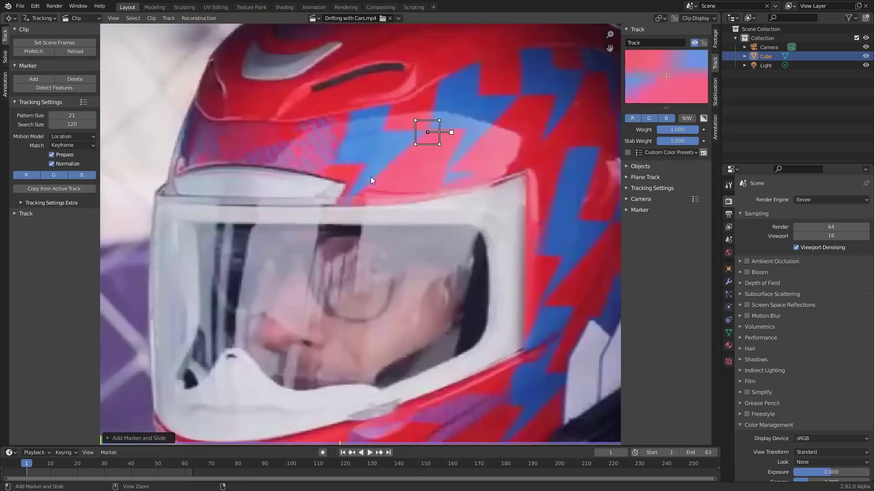
key("ctrl+t")
key("shift+ctrl+t")
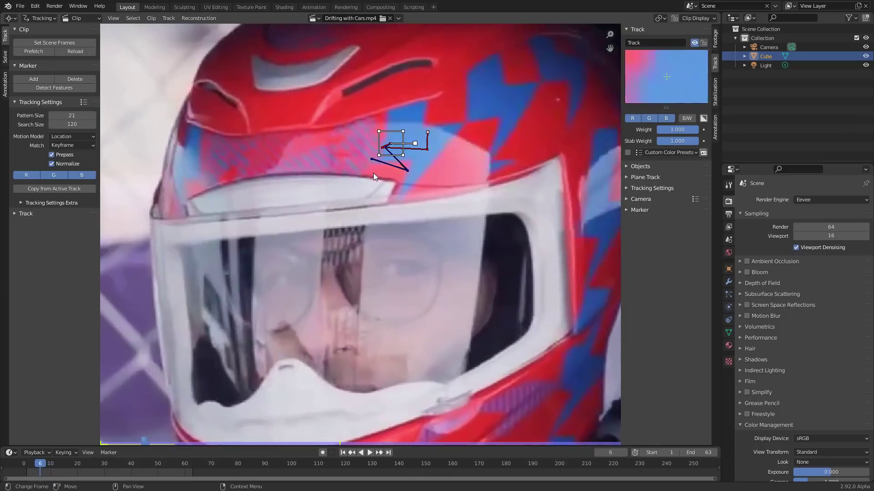
key("x")
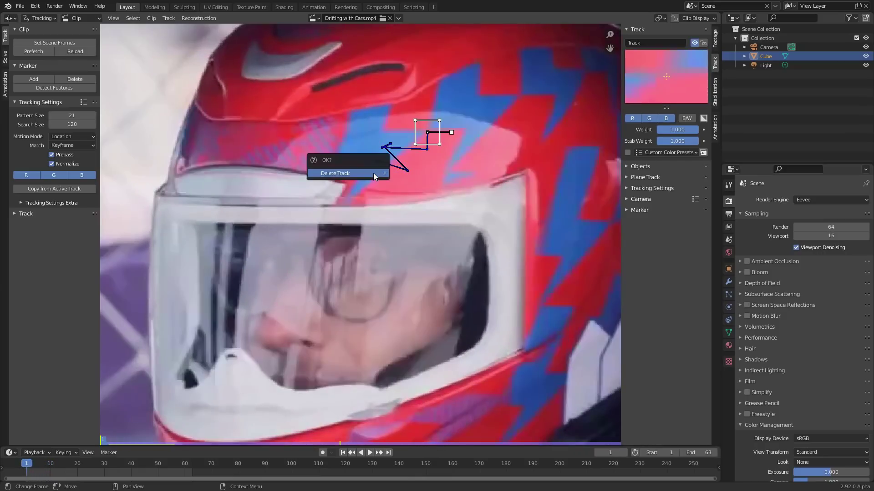
left_click(373, 174)
left_click(427, 132, "ctrl")
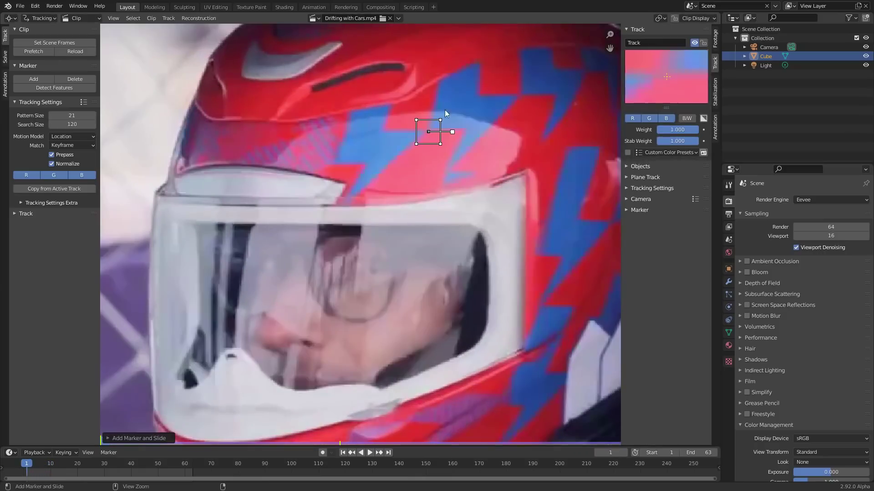
key("x")
left_click(434, 130)
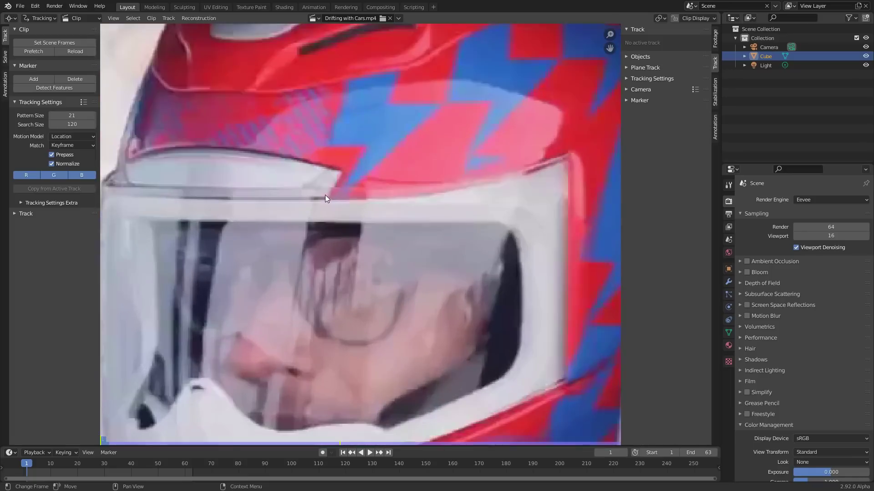
left_click(330, 201, "ctrl")
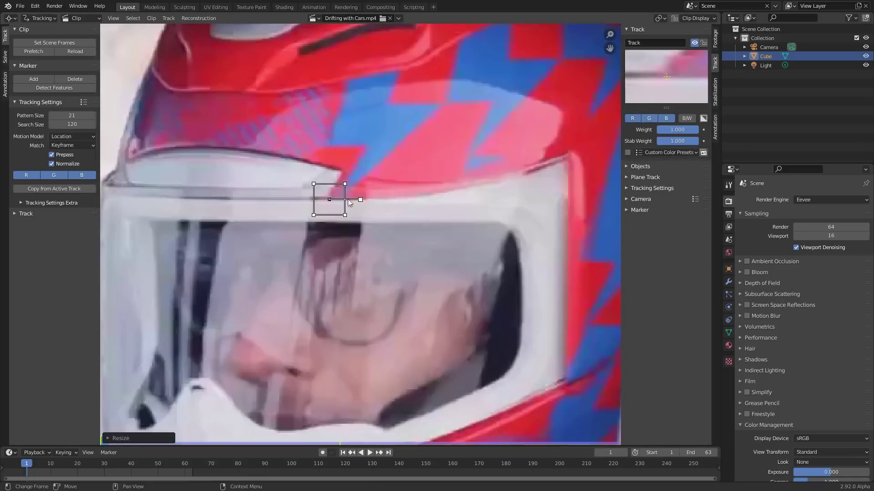
key("ctrl+t")
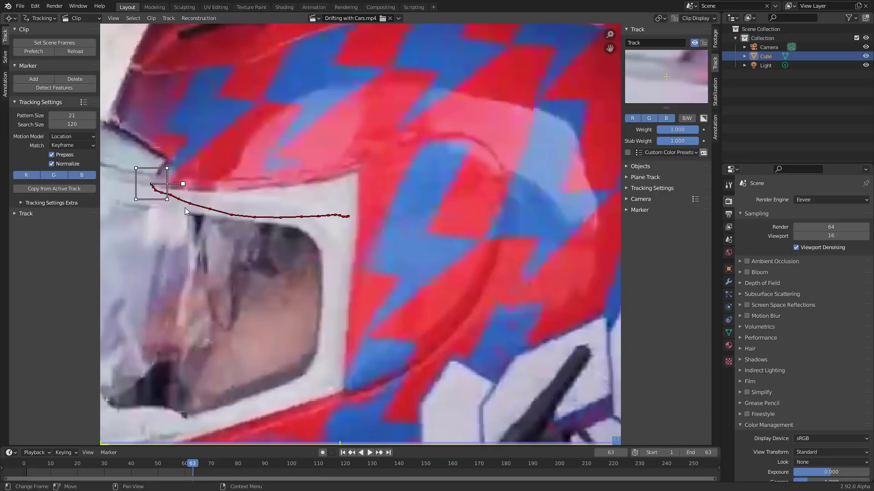
key("x")
left_click(184, 207)
key("shift+Left")
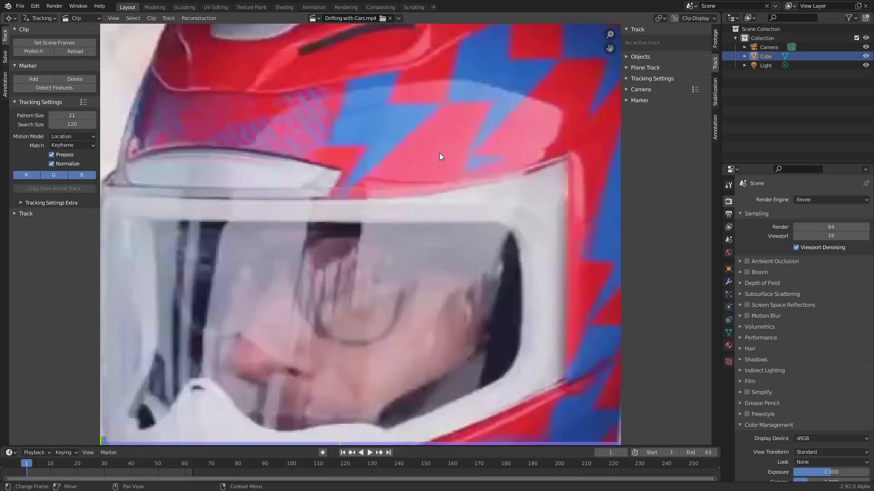
Zoom back out to show the whole helmet and scrub the clip to around frame 20
scroll(436, 154, "down", 2)
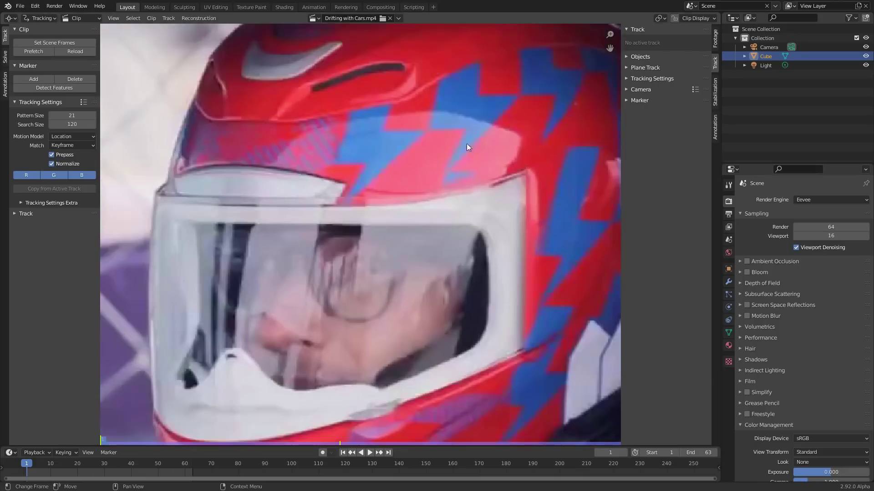
scroll(414, 149, "down", 1)
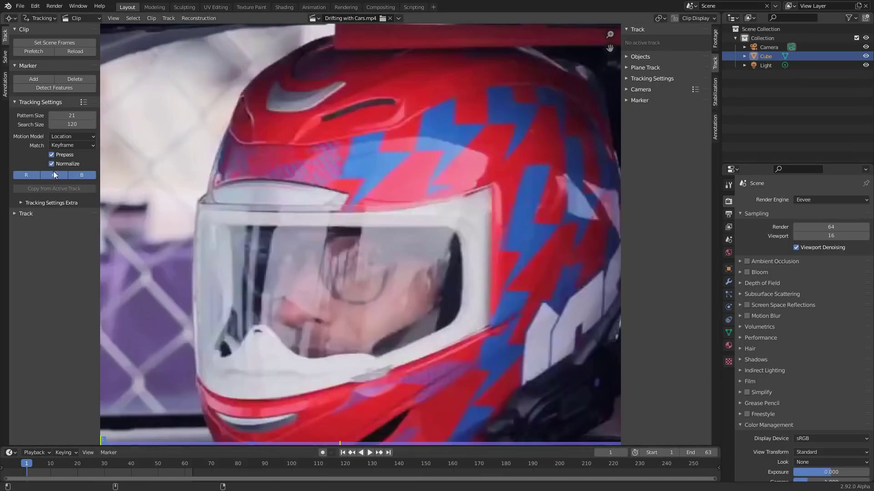
left_click_drag(68, 461, 78, 461)
Place a tracking marker on the upper blue stripes and check it ten frames ahead
left_click(412, 152, "ctrl")
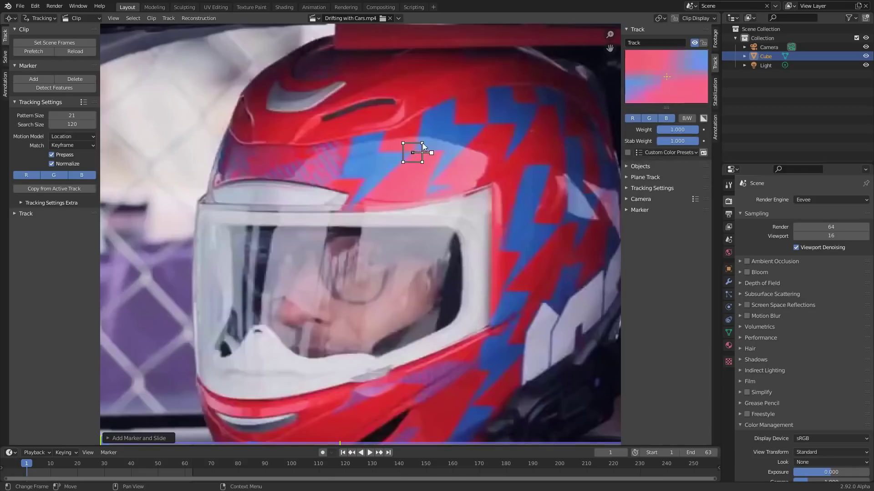
key("ctrl+t")
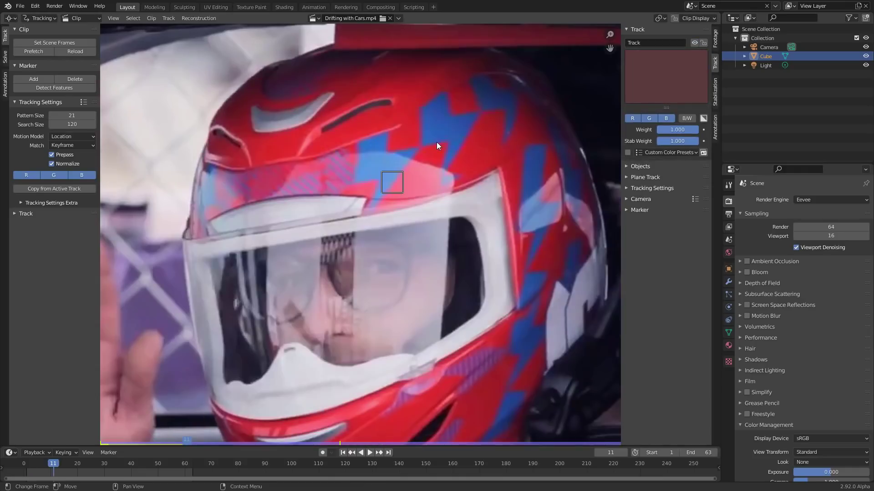
key("shift+Left")
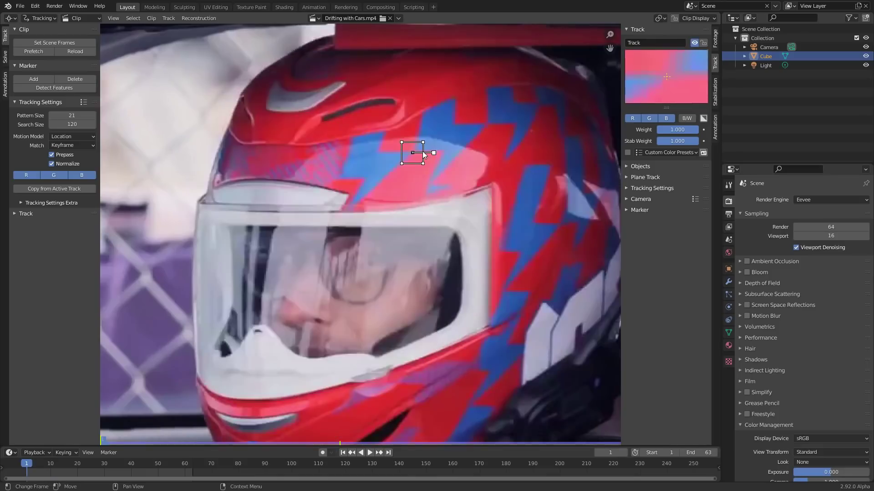
scroll(442, 137, "up", 2)
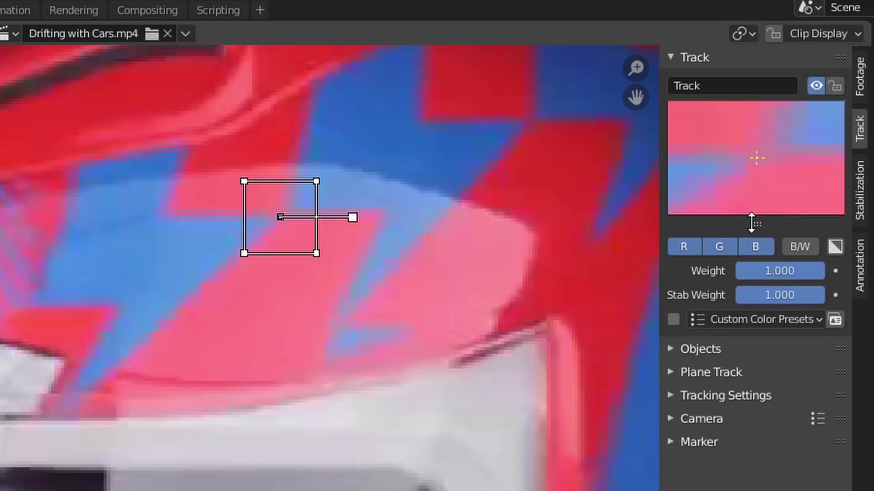
Enlarge the marker's pattern preview and widen the sidebar, undoing a trial marker scale
left_click_drag(664, 105, 656, 127)
left_click_drag(657, 246, 645, 245)
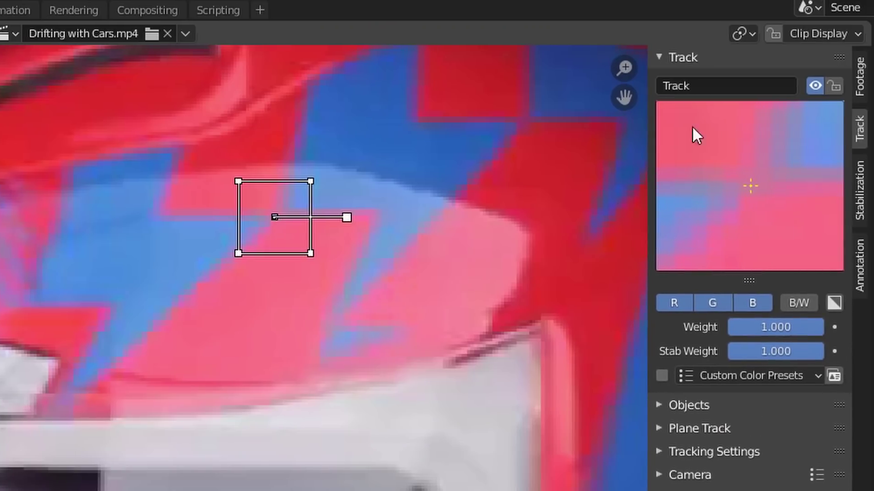
key("s")
left_click(405, 146)
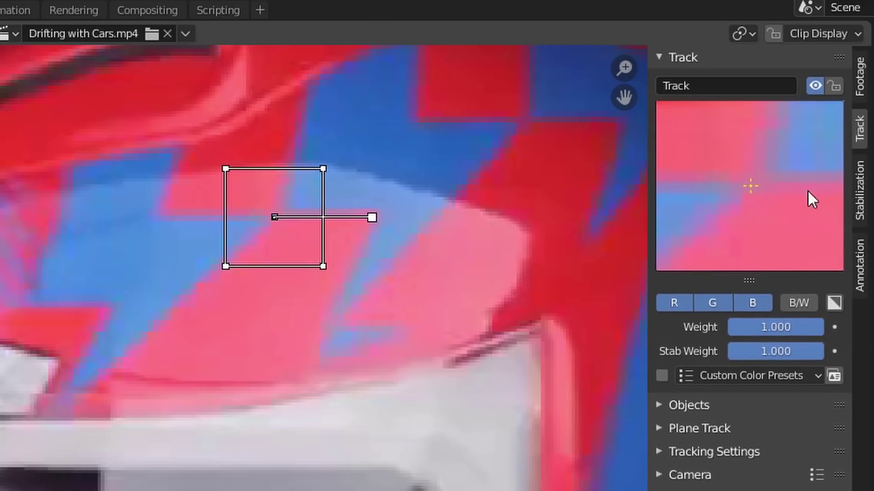
key("ctrl+z")
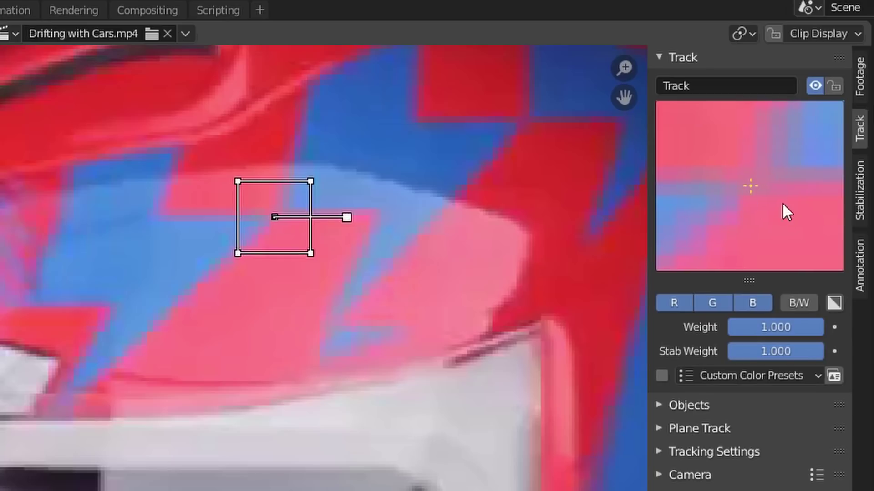
Try green-only, blue-only and black-and-white previews for the track, then restore all channels
left_click(719, 304)
left_click(748, 302)
left_click(696, 302)
left_click(716, 301)
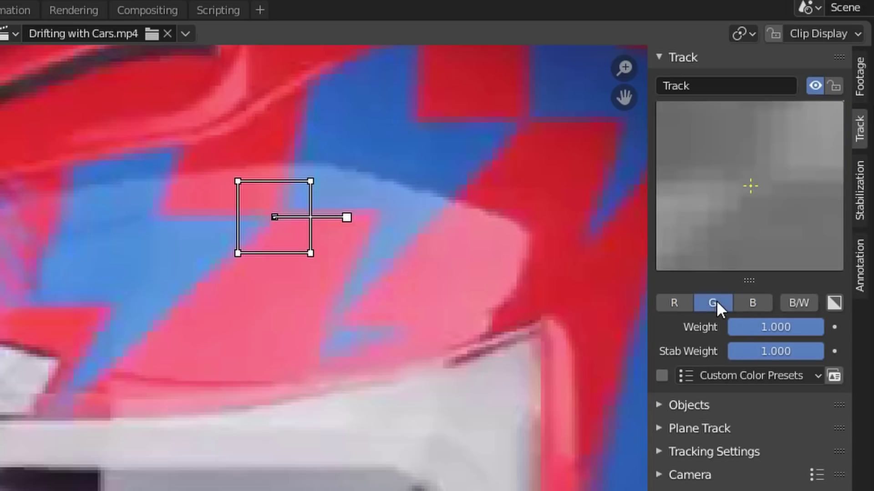
left_click(752, 303)
left_click(716, 304)
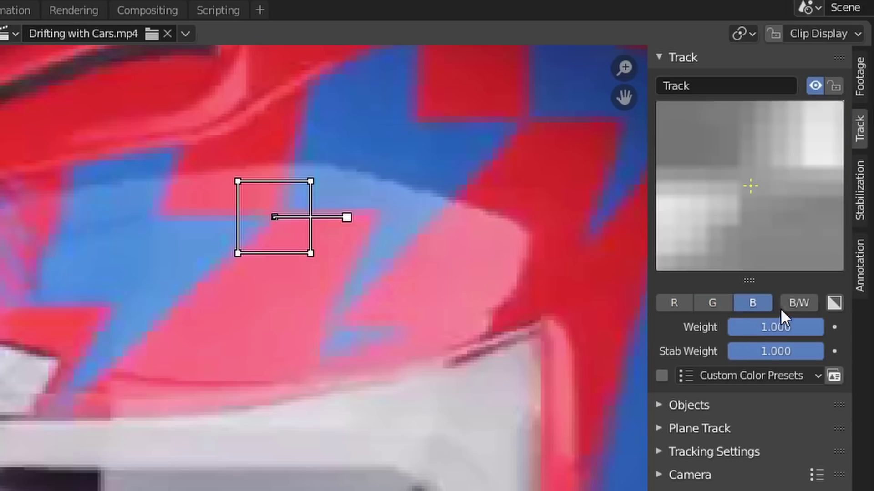
left_click(781, 306)
left_click(752, 304)
left_click(788, 304)
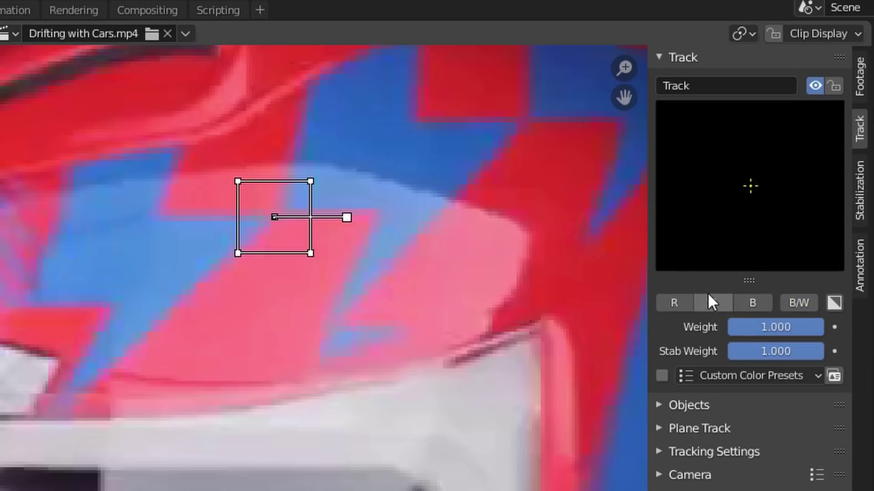
left_click_drag(745, 303, 707, 305)
left_click(684, 302)
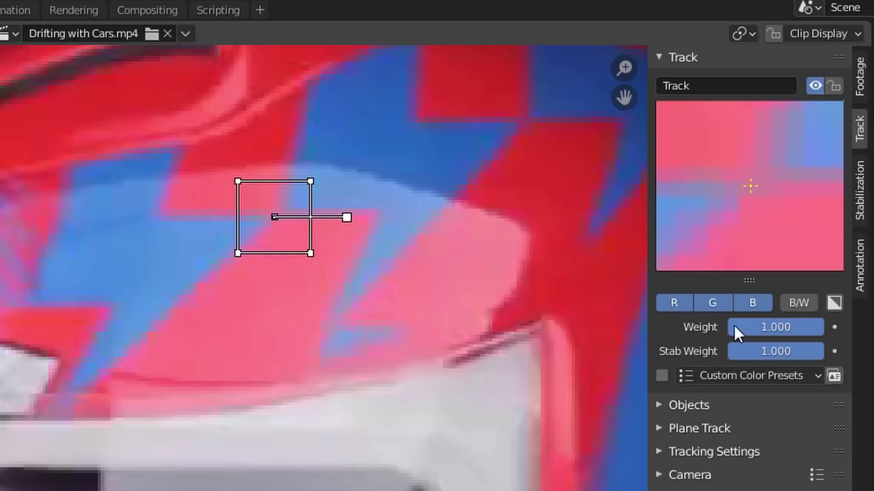
Set the Track marker to use only the red channel, with green and blue off
left_click(752, 303)
left_click(712, 303)
left_click(685, 303)
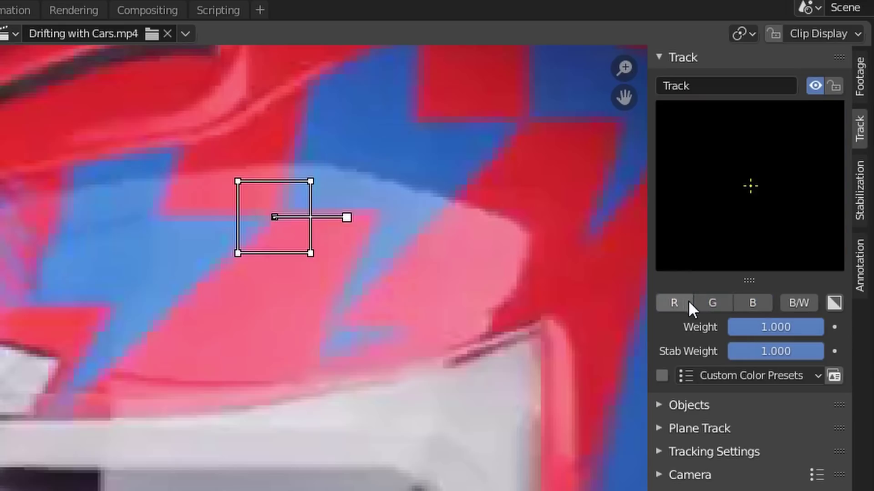
left_click(765, 305)
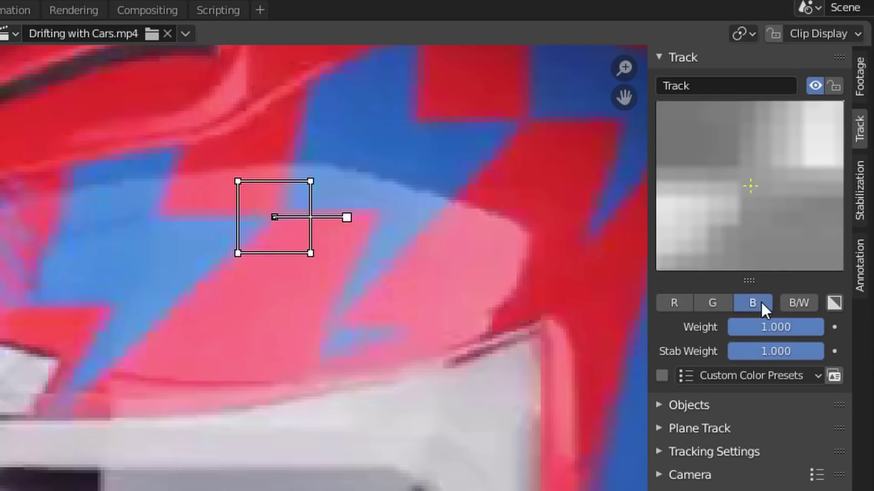
left_click(760, 302)
left_click(730, 302)
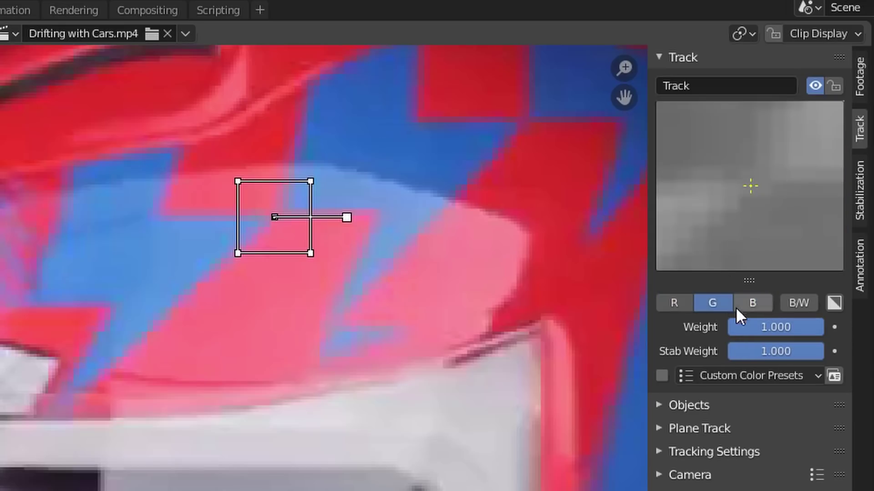
left_click(715, 309)
left_click(682, 303)
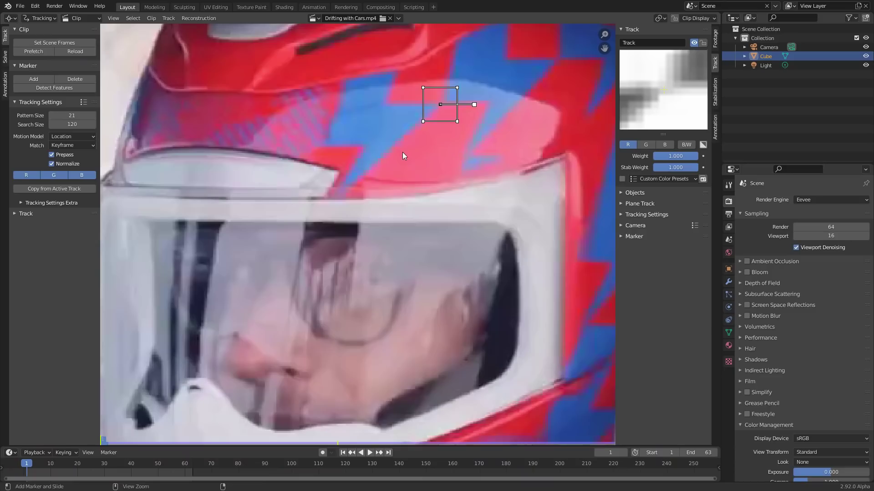
Track the first marker forward to frame 63, lock it, and return to frame 1
key("ctrl+t")
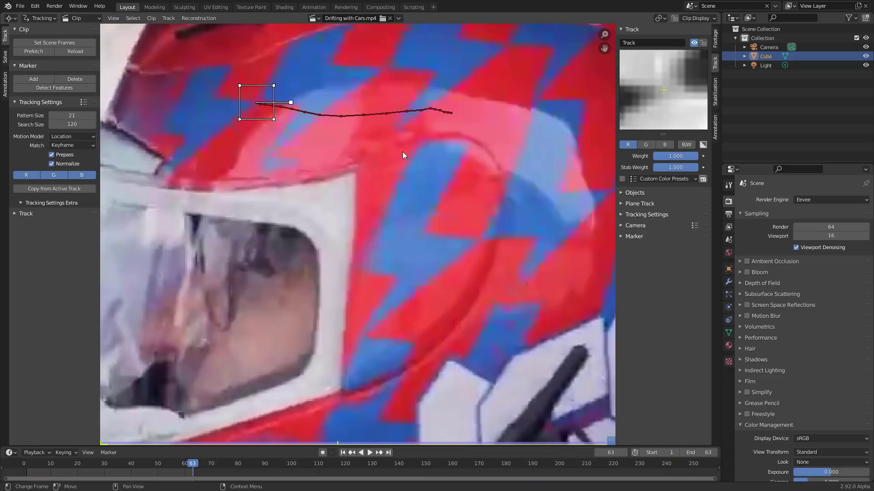
key("ctrl+l")
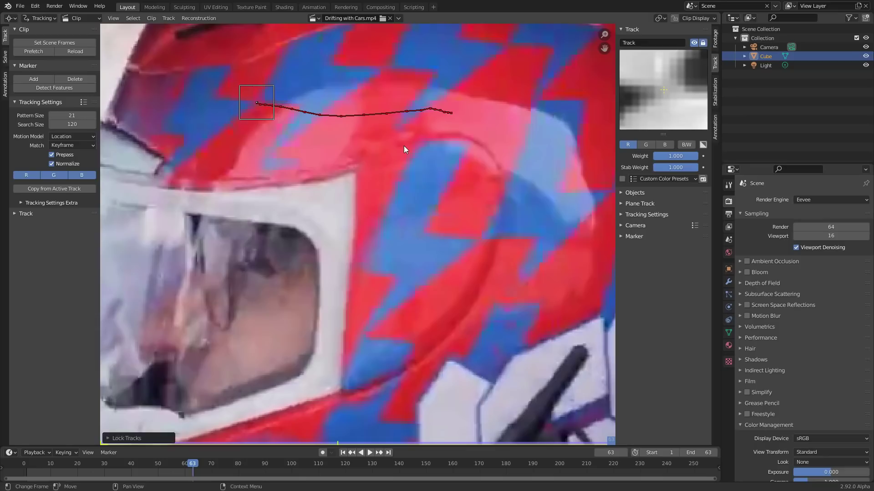
key("shift+Left")
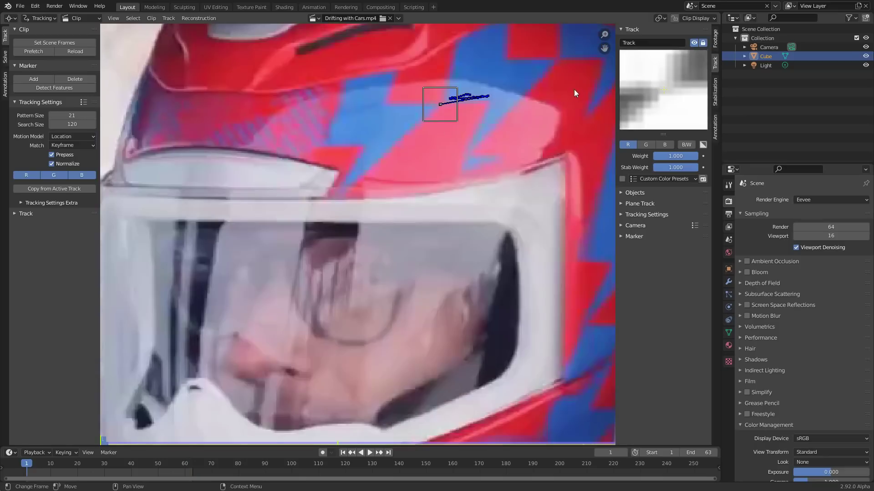
Add a second marker on the helmet pattern, track it to frame 63, and review the frames
middle_click_drag(574, 89, 507, 146)
left_click(489, 114, "ctrl")
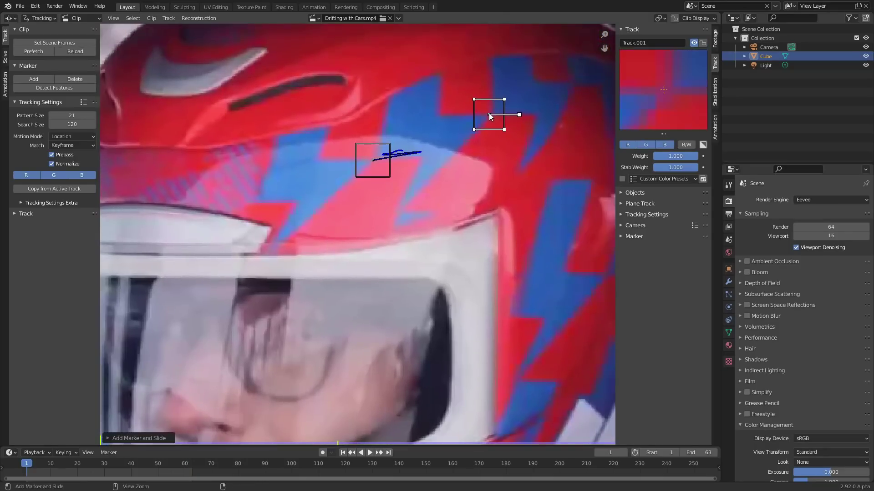
key("ctrl+t")
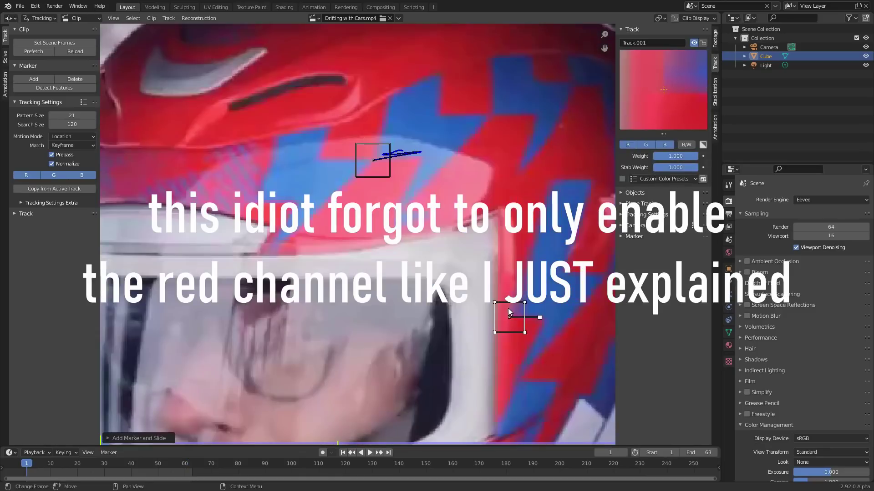
key("ctrl+t")
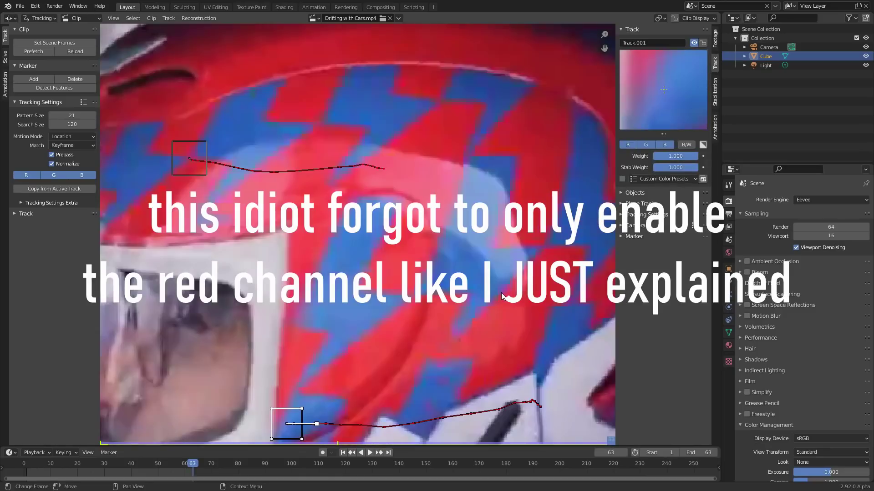
scroll(501, 294, "down", 2)
left_click_drag(154, 467, 75, 466)
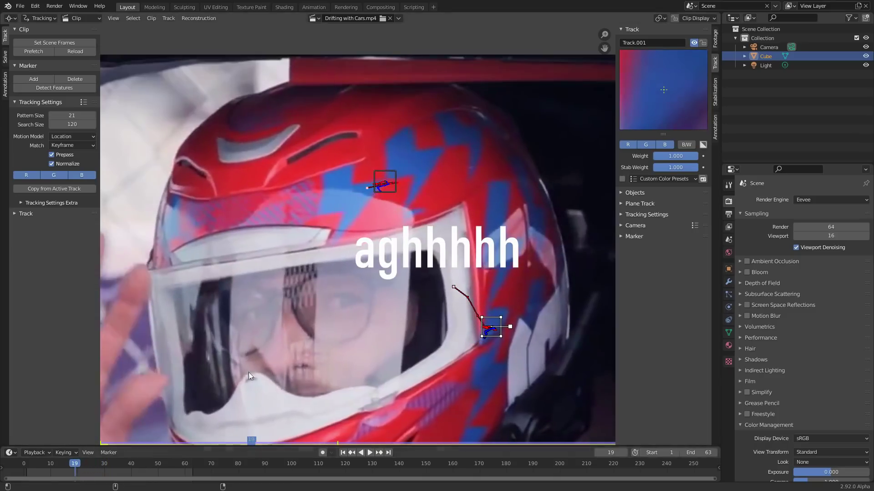
Delete the badly tracked second marker and go back to frame 1
key("x")
left_click(478, 237)
key("shift+Left")
scroll(447, 242, "up", 2)
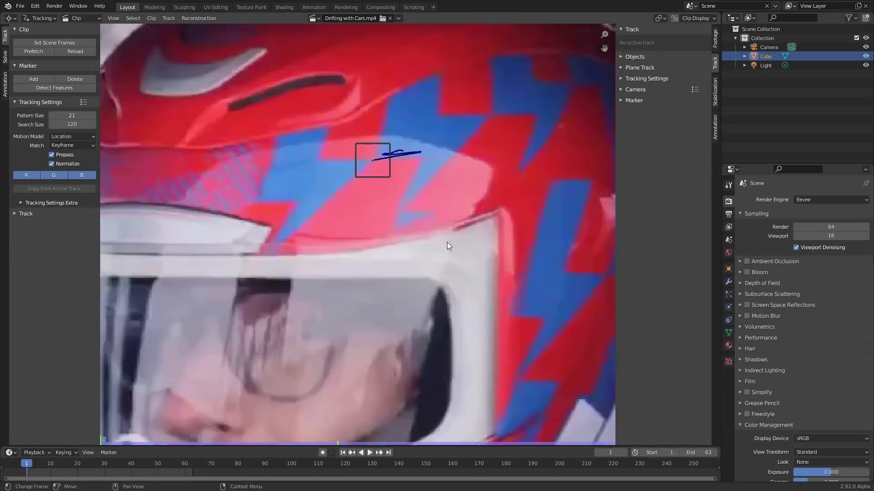
scroll(448, 246, "down", 3)
Add a new second marker with only the red channel, track it to frame 63, and lock it
left_click(377, 263, "ctrl")
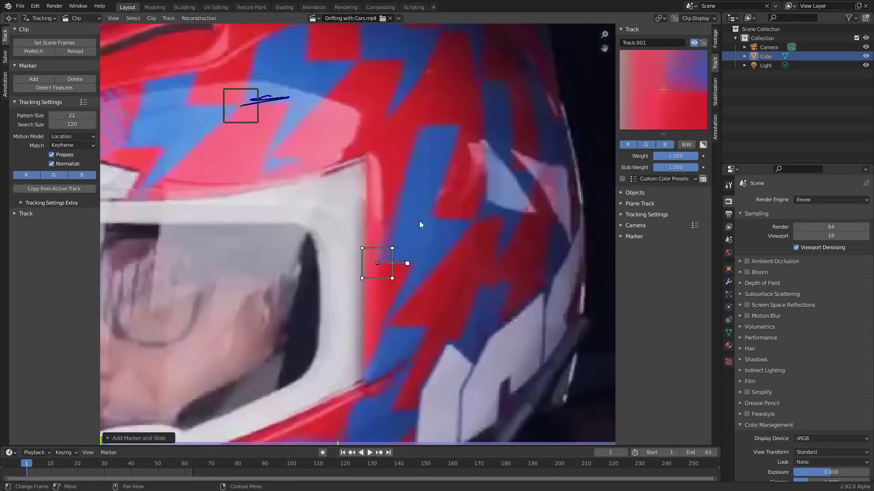
left_click(664, 144)
left_click(653, 144)
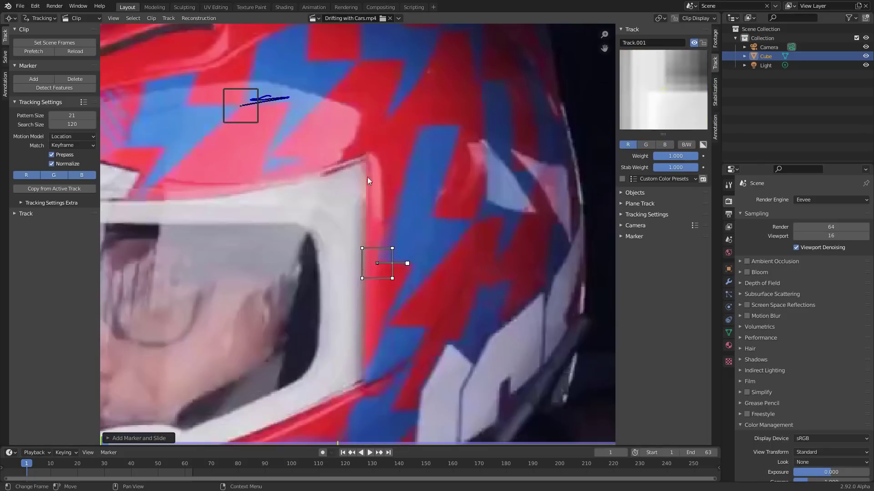
key("ctrl+t")
scroll(323, 188, "down", 1)
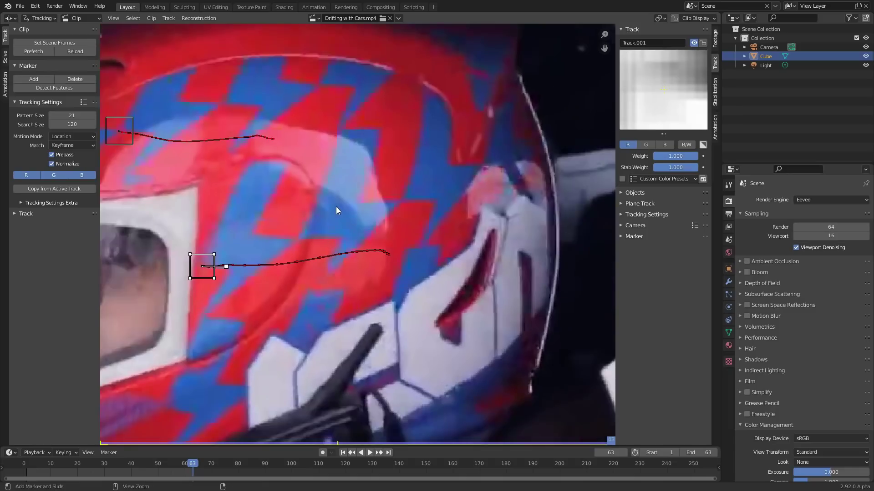
key("ctrl+l")
key("shift+Left")
scroll(350, 117, "up", 1)
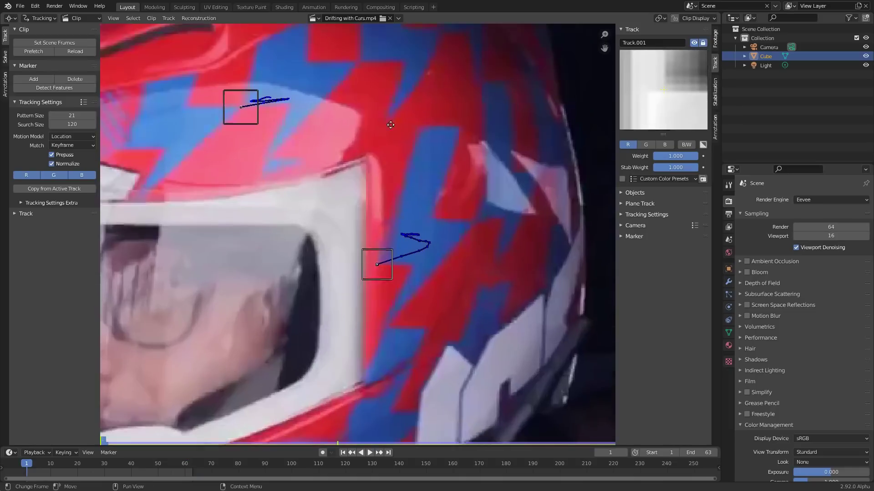
middle_click_drag(383, 108, 394, 135)
Add a third marker on the helmet and track it forward to frame 63
left_click(397, 141, "ctrl")
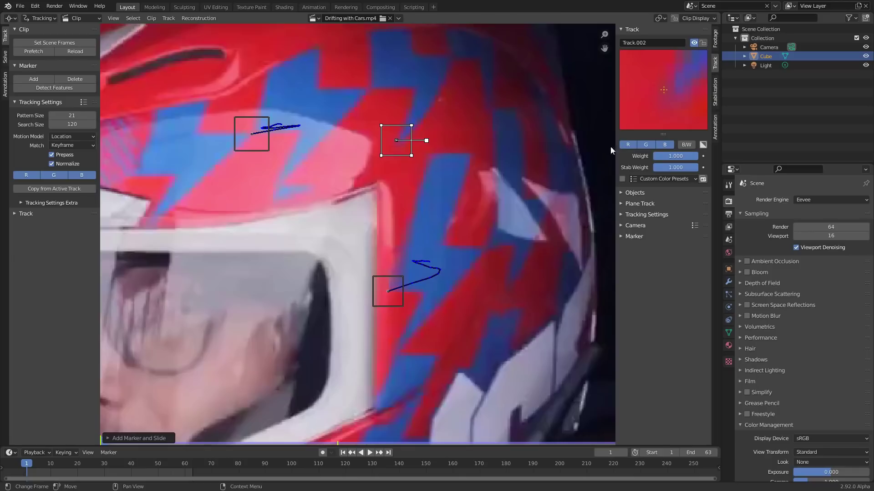
key("ctrl+t")
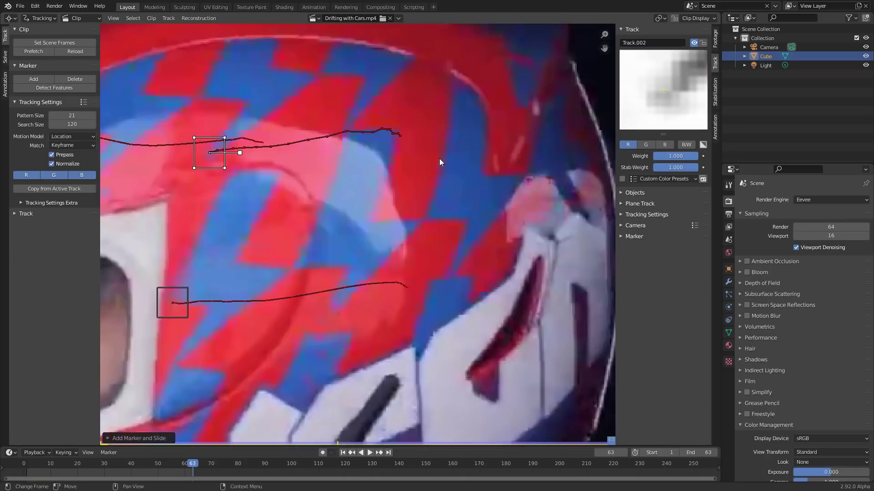
key("shift+Left")
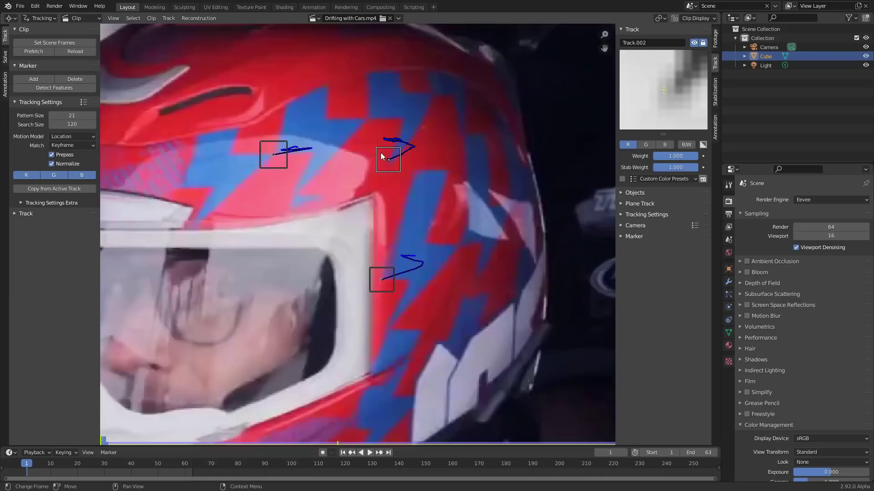
Restrict the third track, Track.002, to the red channel only
left_click(649, 146)
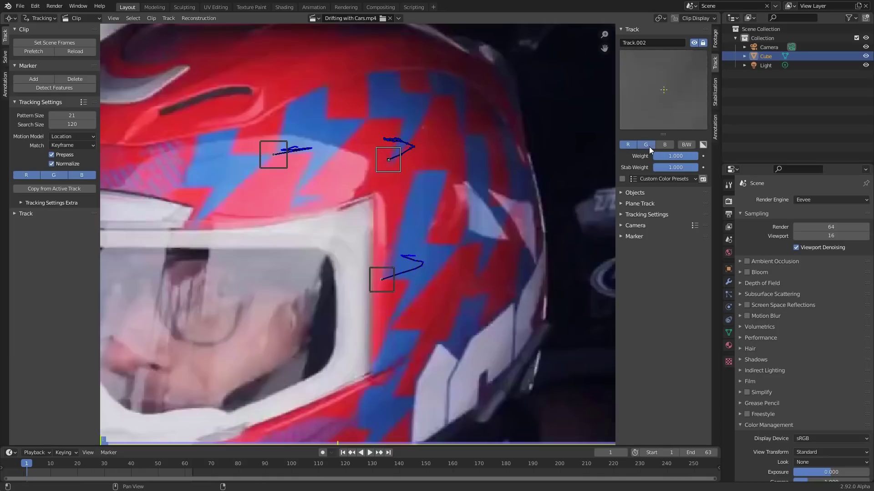
left_click(649, 146)
left_click(647, 145)
left_click(628, 145)
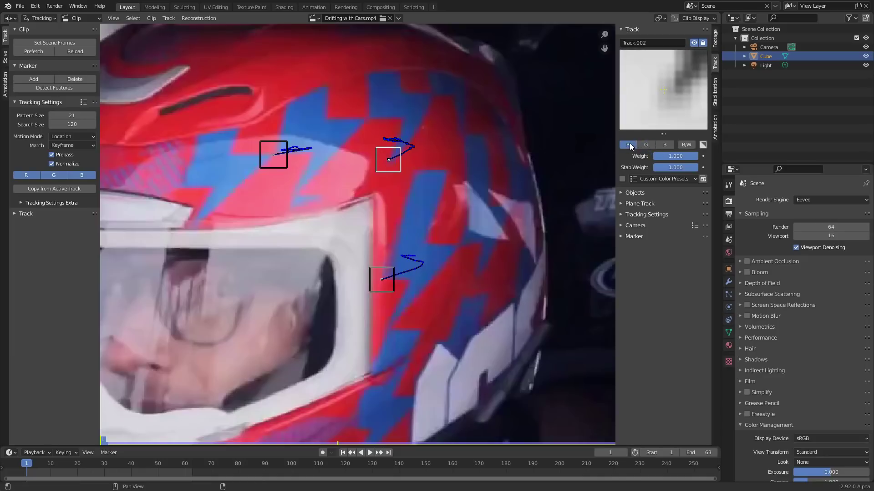
left_click(652, 146)
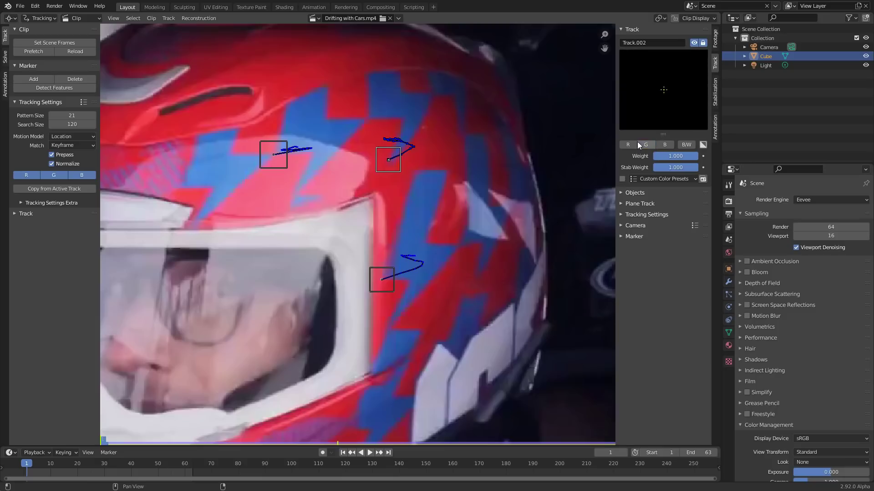
left_click(634, 142)
scroll(569, 154, "down", 1)
Add a fourth marker near the helmet's top and track it forward to frame 63
middle_click_drag(281, 157, 407, 155)
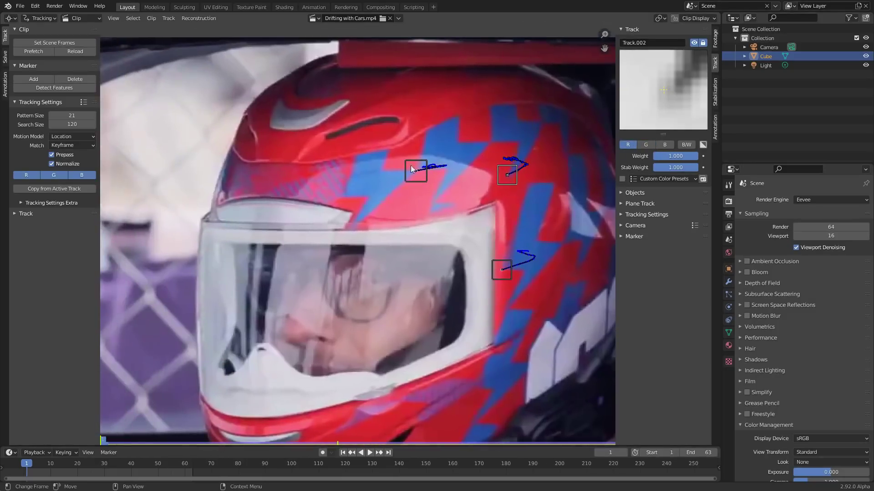
scroll(352, 128, "up", 1)
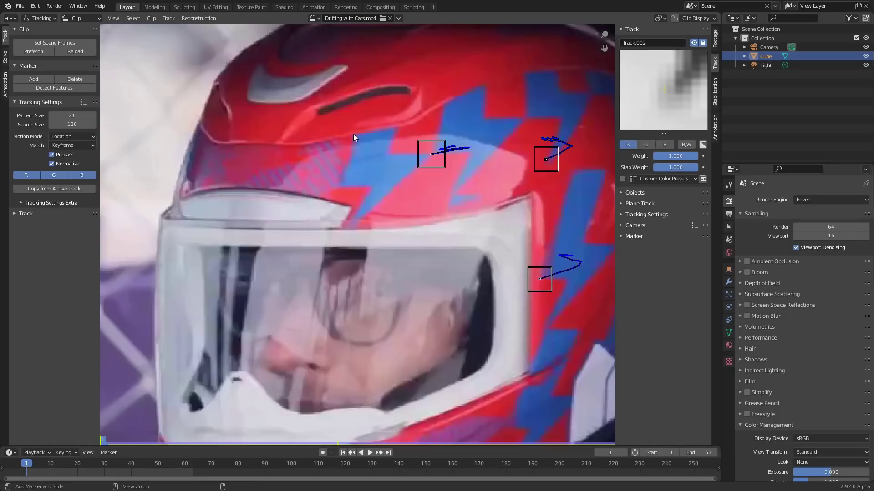
left_click(353, 134, "ctrl")
key("ctrl+t")
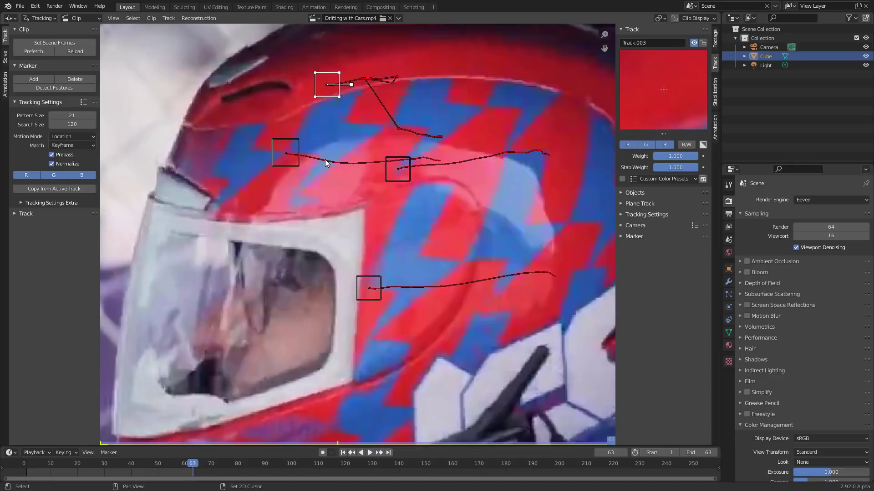
key("shift+Left")
key("ctrl+z")
key("shift+Left")
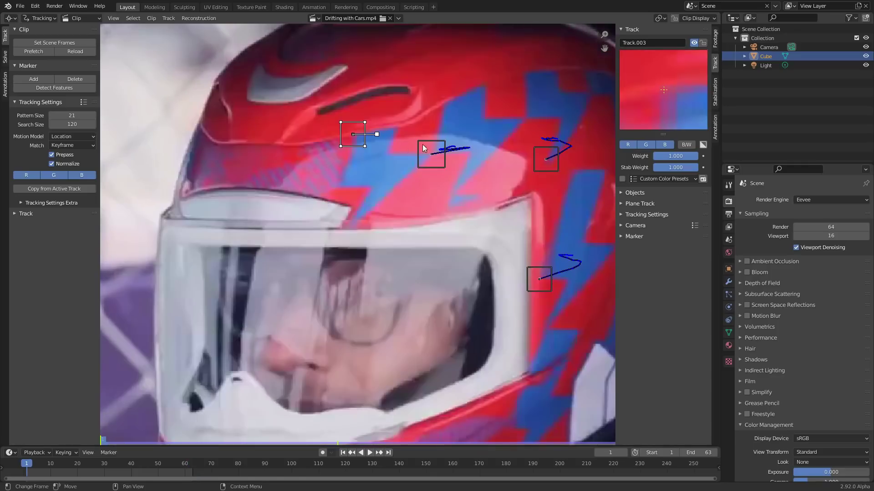
Turn off green and blue for Track.003, leaving only the red channel
left_click(663, 145)
left_click(645, 144)
key("shift+Right")
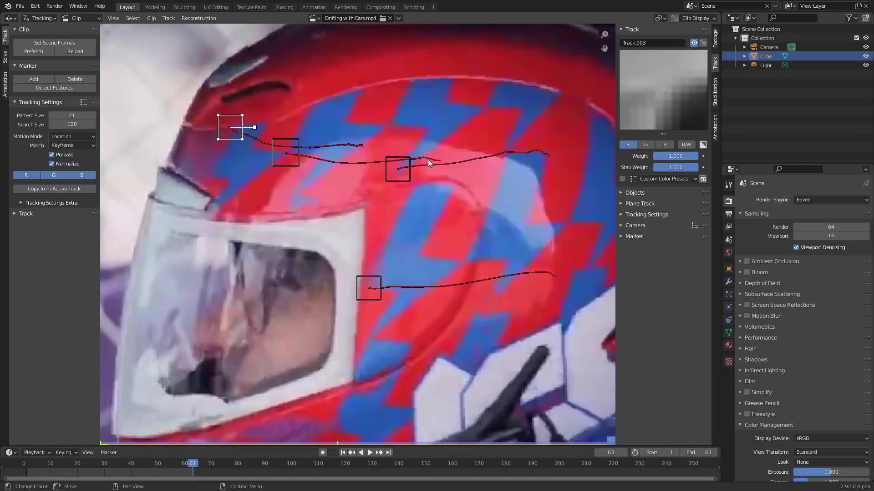
Lock the fourth track, Track.003
key("ctrl+l")
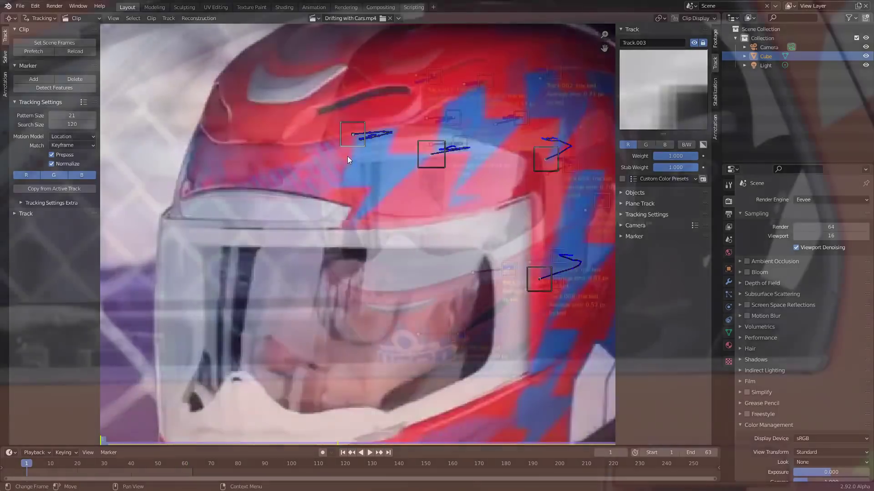